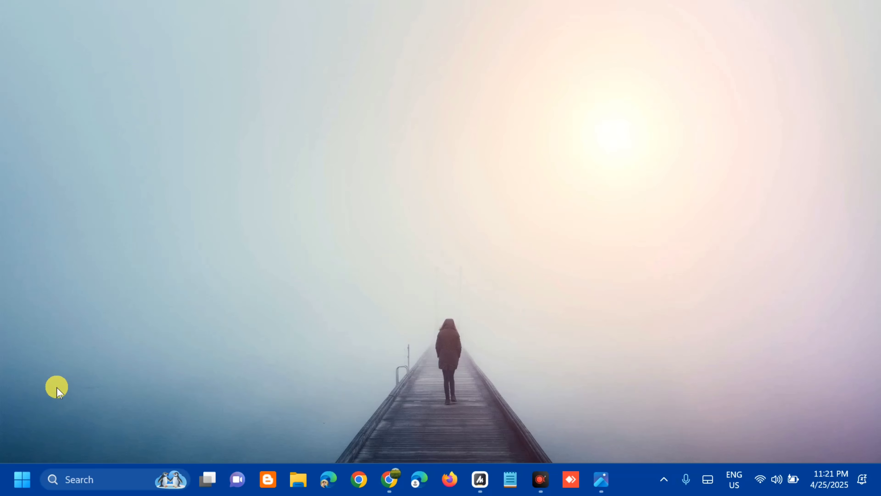
Search Windows for "trouble" and open the Troubleshoot settings page.
left_click(18, 480)
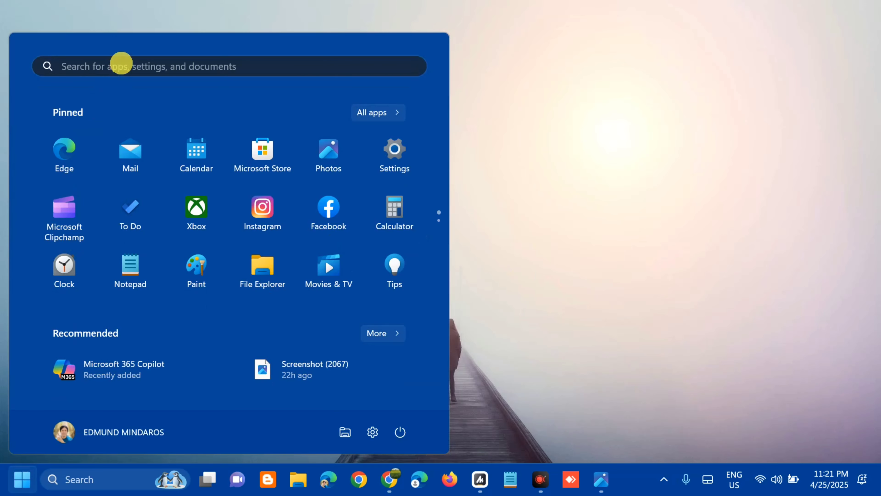
left_click(122, 62)
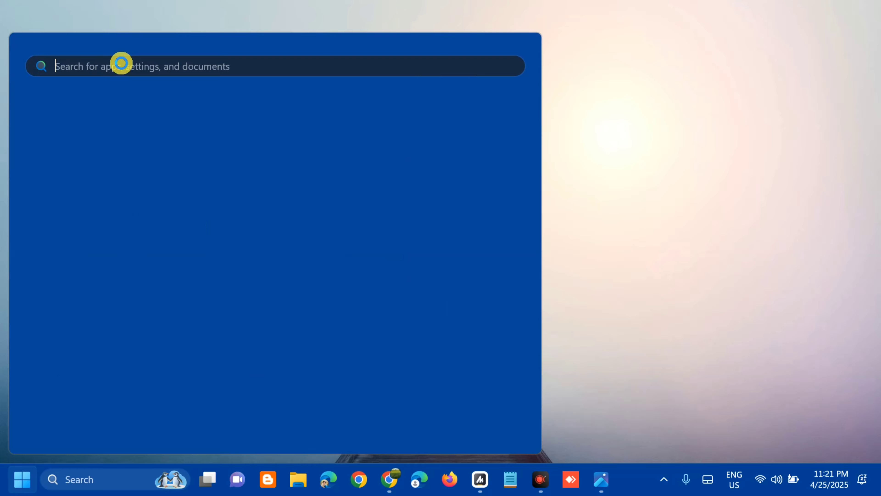
type("troubl")
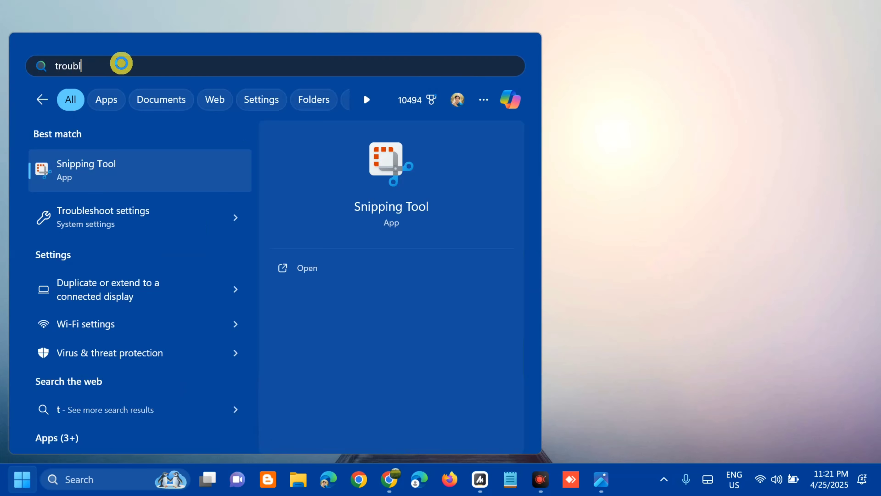
type("e")
left_click(310, 270)
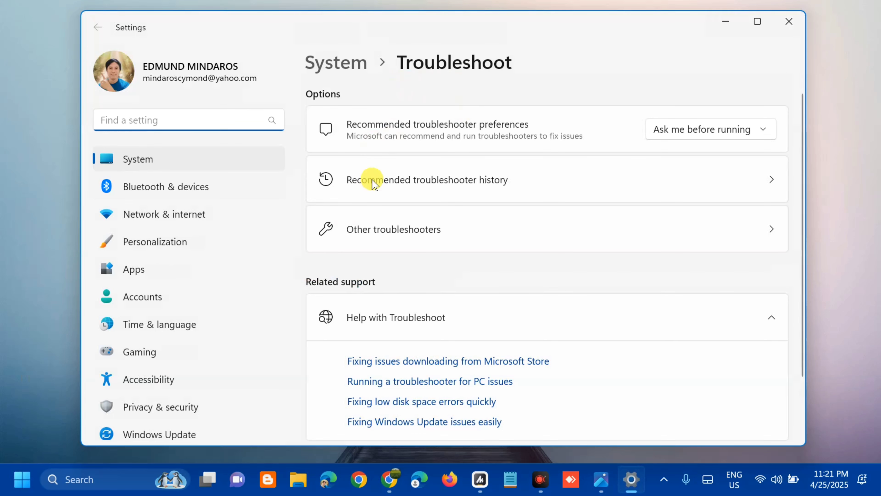
Run the Windows Update troubleshooter from the other troubleshooters and close it when it completes.
left_click(398, 232)
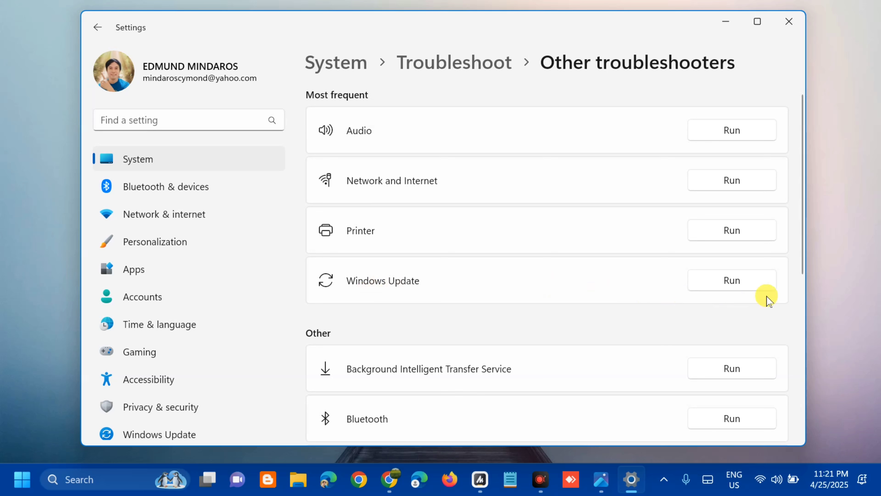
left_click(730, 280)
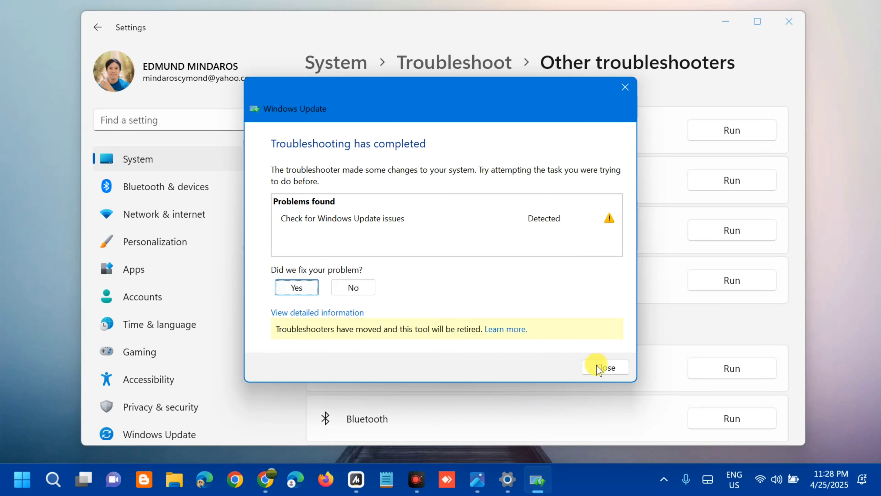
left_click(599, 370)
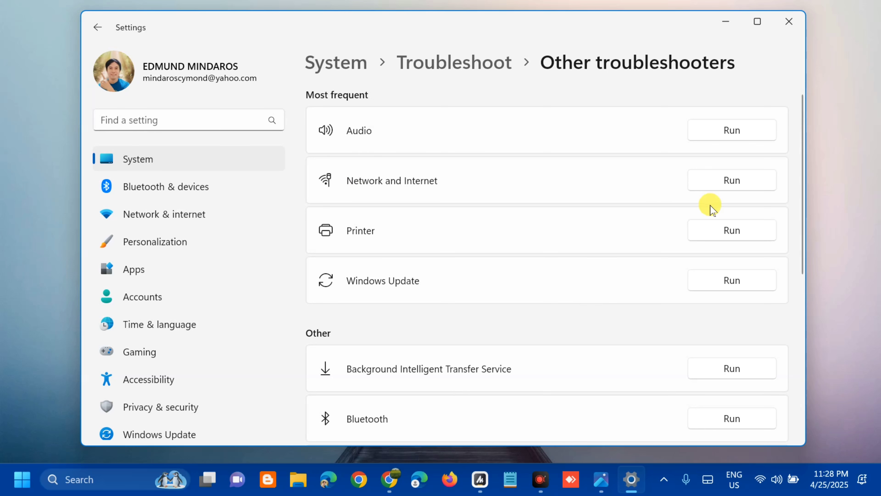
Run the Network and Internet troubleshooter, review its recommendations, and close both Get Help and Settings.
left_click(729, 180)
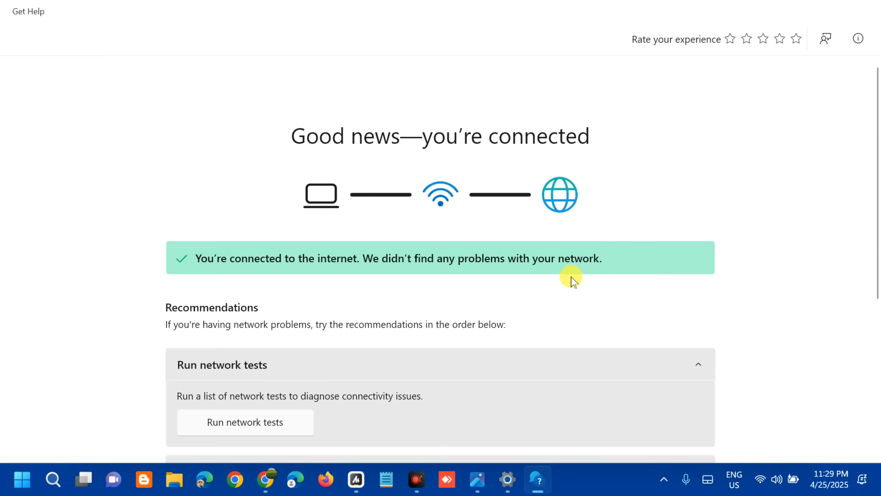
scroll(481, 241, "down", 3)
scroll(386, 262, "down", 3)
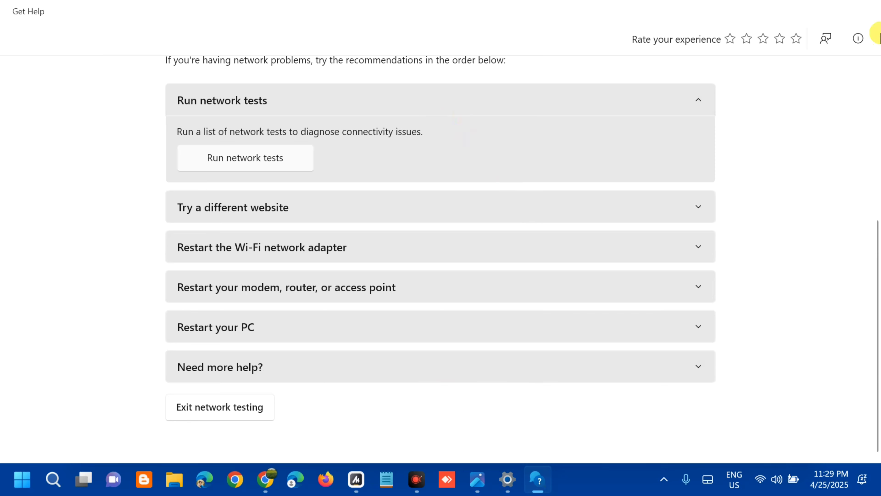
left_click(864, 14)
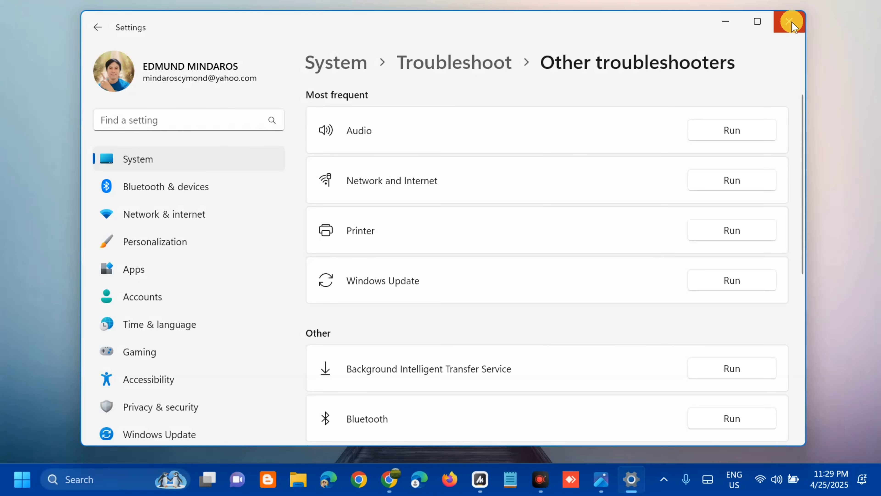
left_click(791, 22)
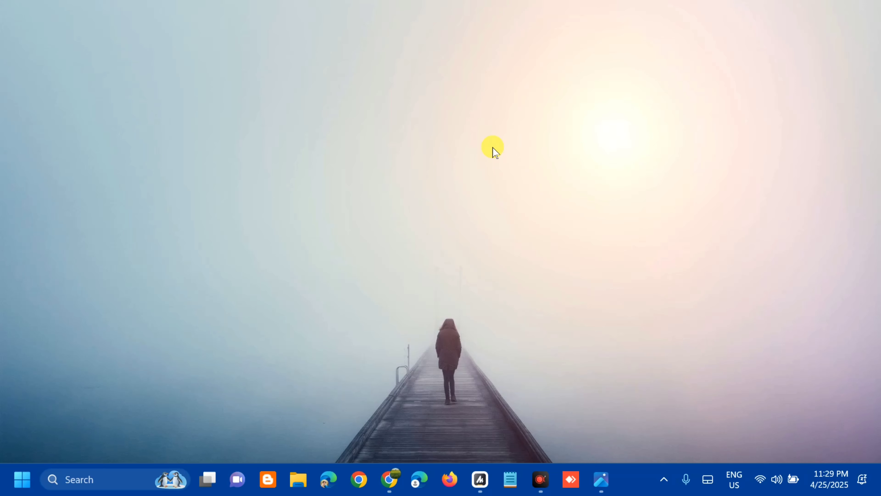
Open the Services console by running services.msc.
key("super+r")
key("BackSpace")
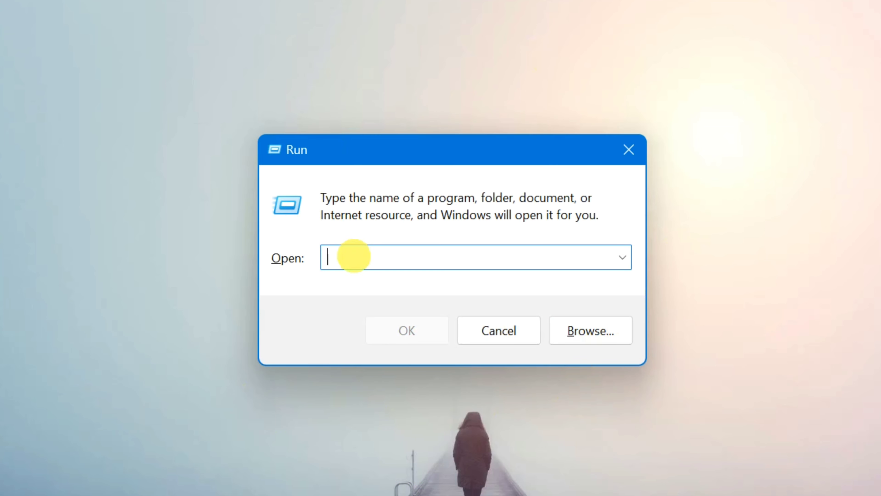
key("Caps_Lock")
key("Caps_Lock")
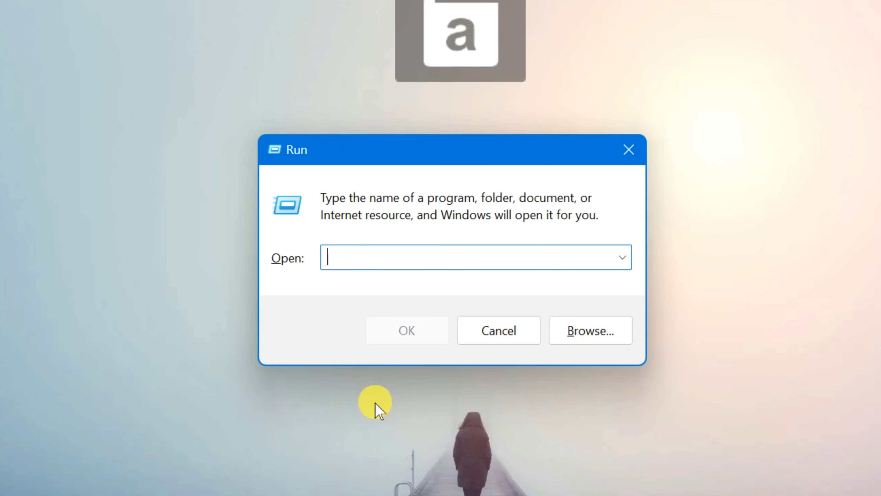
type("serv")
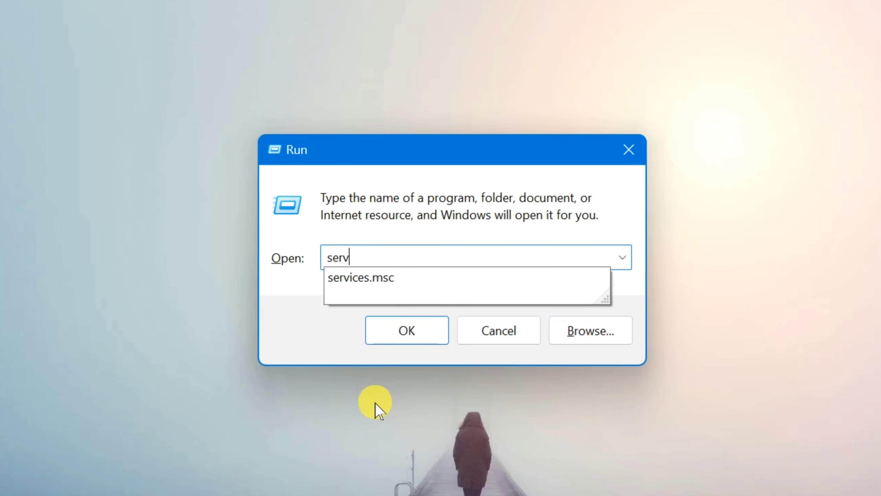
type("ices.msc")
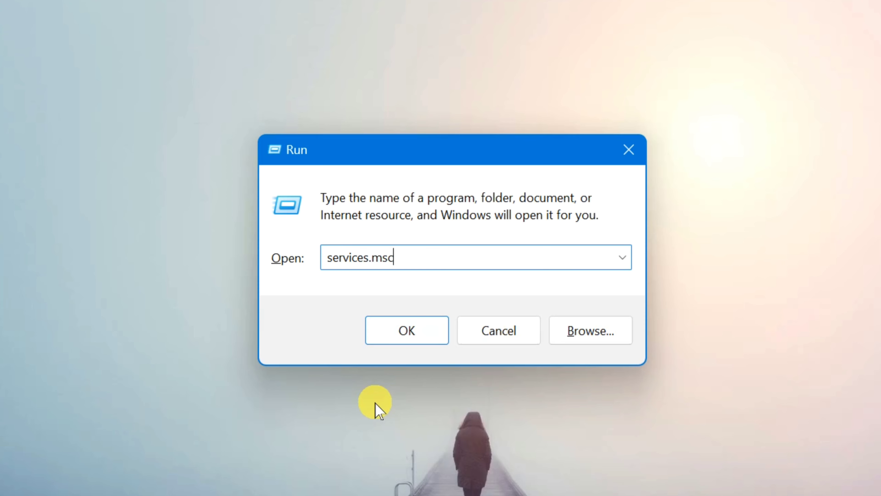
left_click(419, 341)
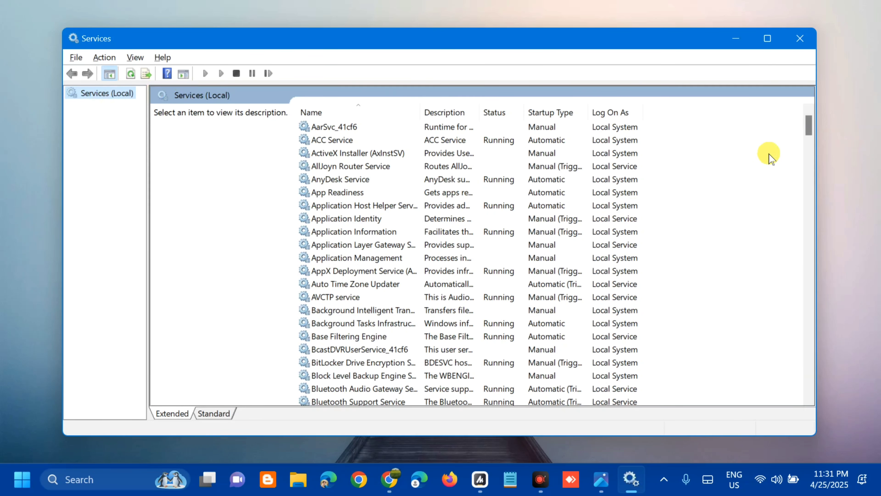
Set the Background Intelligent Transfer Service to Automatic startup, start it, and apply the changes.
left_click_drag(810, 131, 811, 147)
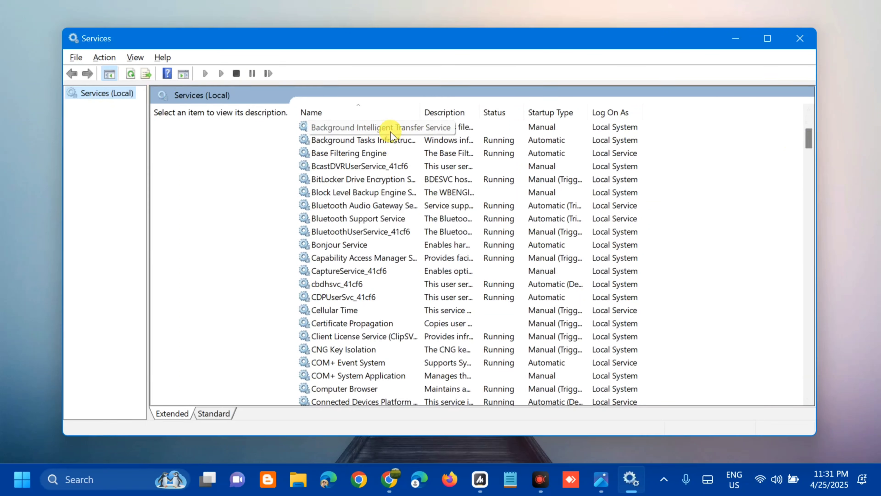
left_click(432, 132)
right_click(432, 131)
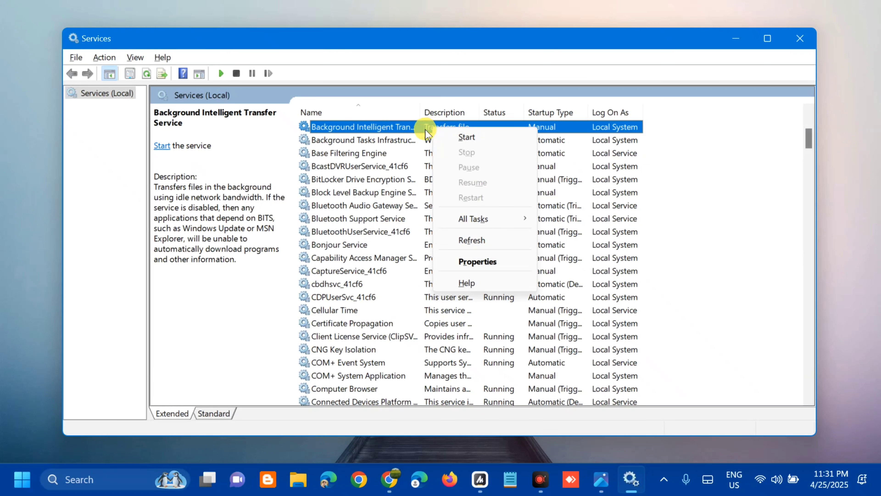
double_click(423, 127)
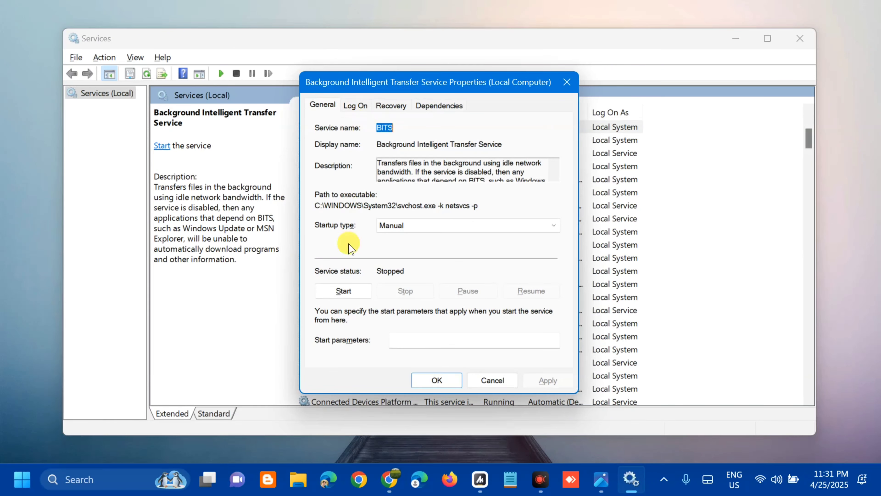
left_click(540, 226)
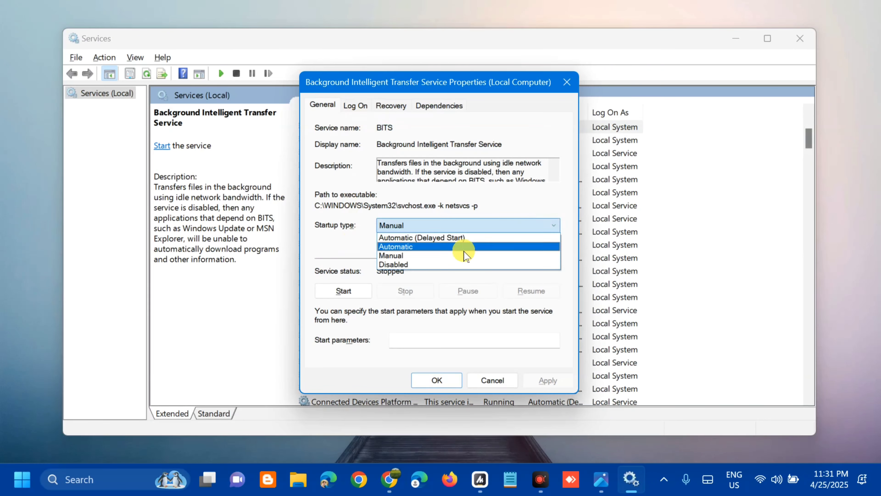
left_click(451, 247)
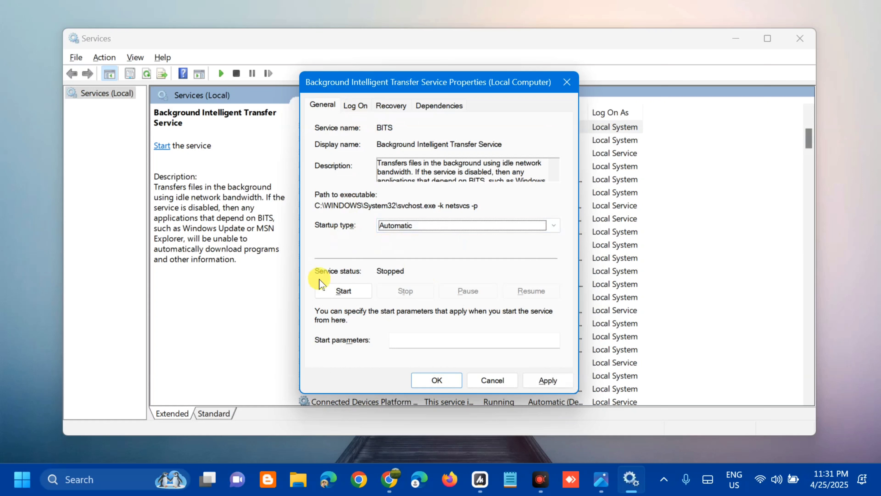
left_click(348, 292)
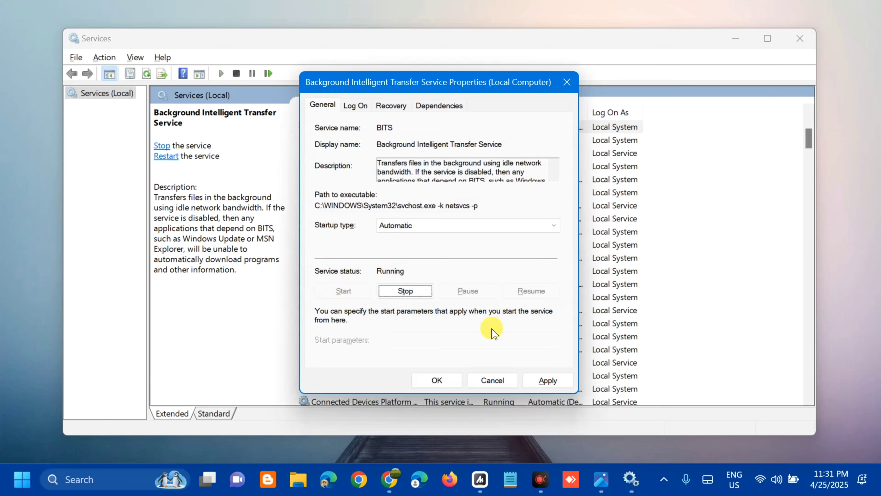
left_click(547, 382)
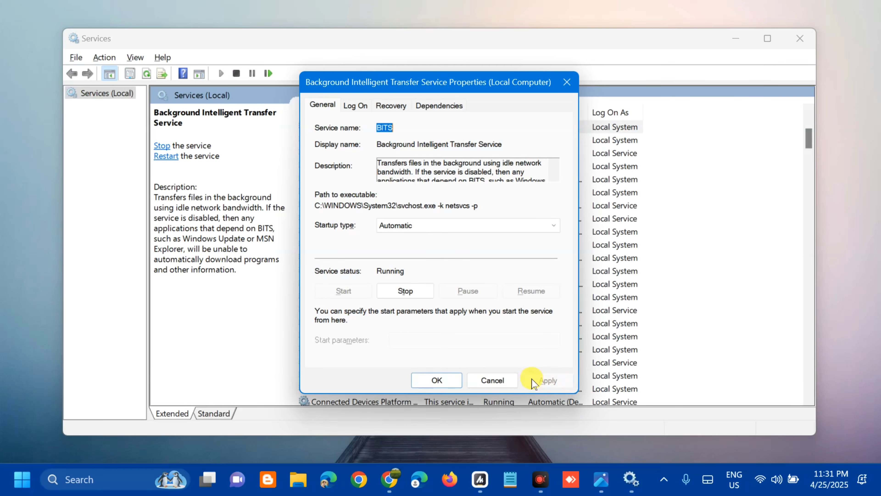
left_click(436, 381)
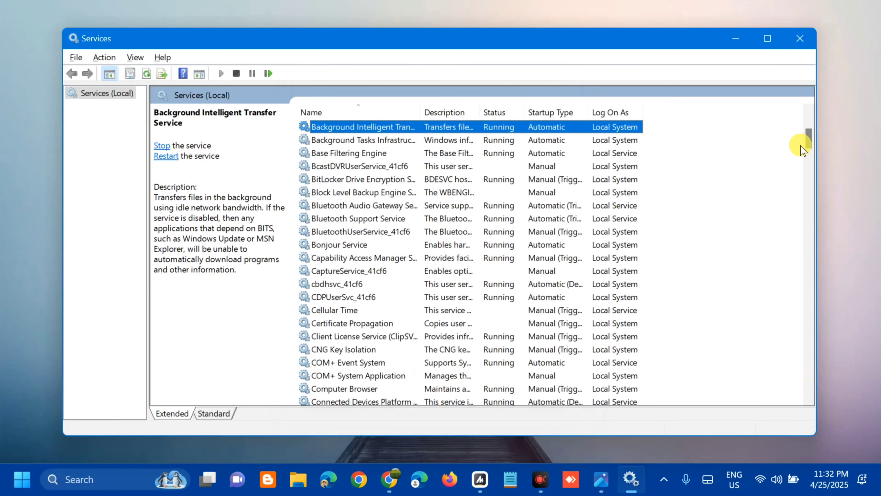
Restart the Windows Update service.
left_click_drag(810, 144, 794, 381)
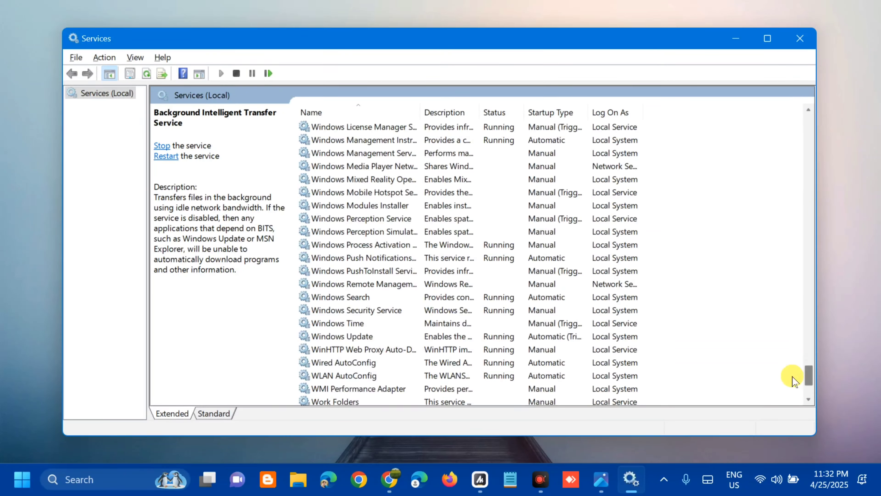
left_click(431, 340)
right_click(430, 338)
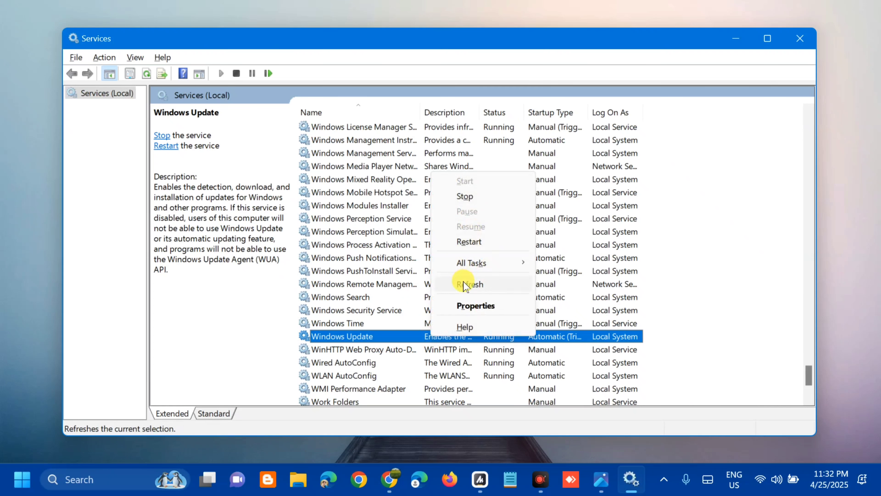
left_click(468, 241)
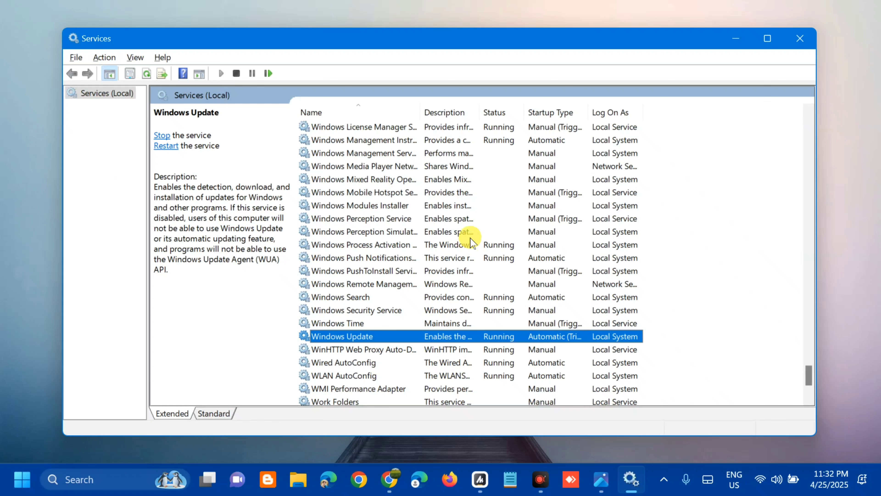
Start the Windows Installer service from its properties and confirm the dialog.
scroll(472, 243, "up", 2)
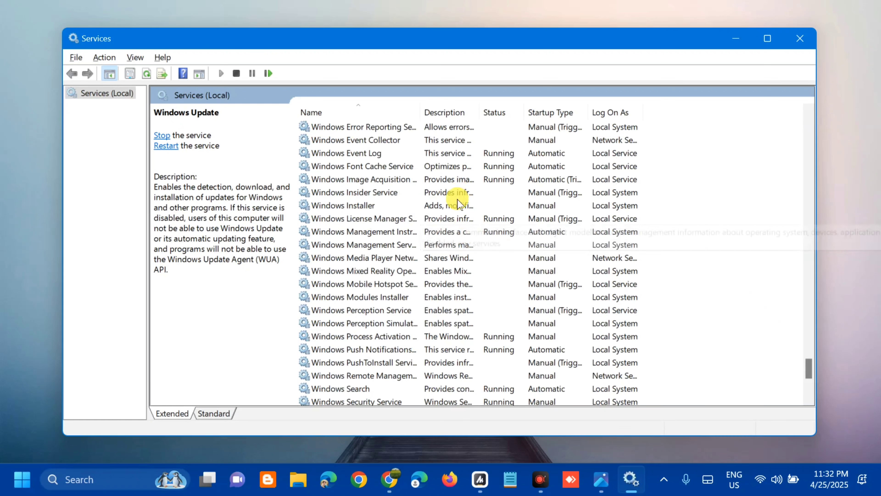
left_click(446, 205)
right_click(447, 209)
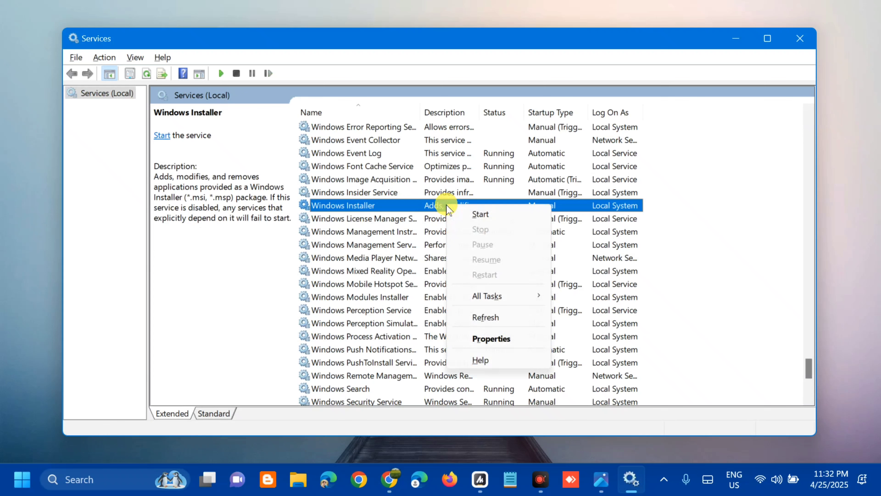
double_click(430, 204)
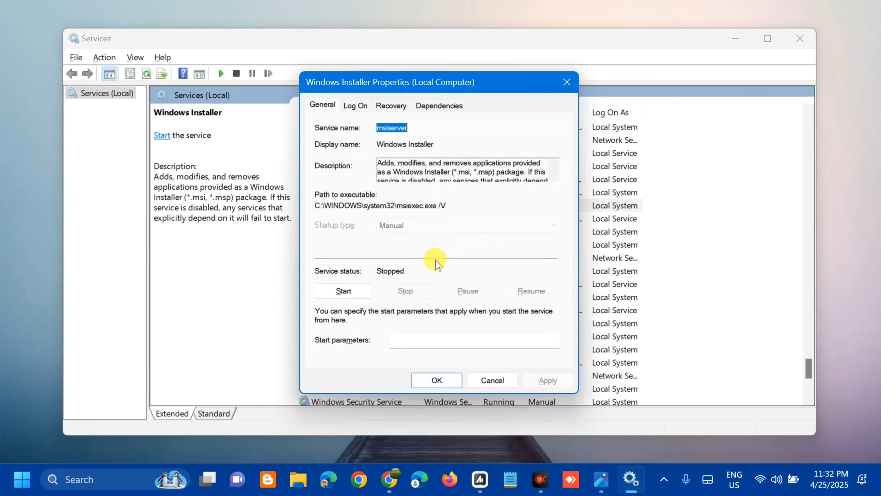
left_click(344, 291)
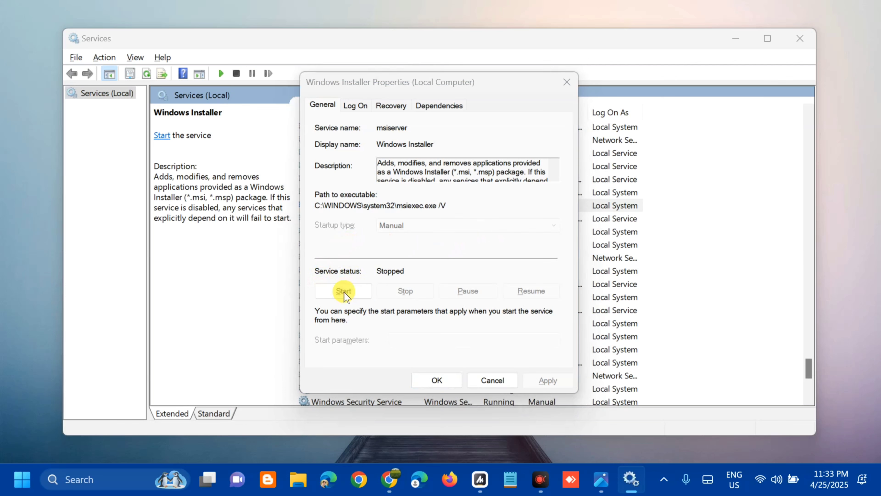
left_click(437, 379)
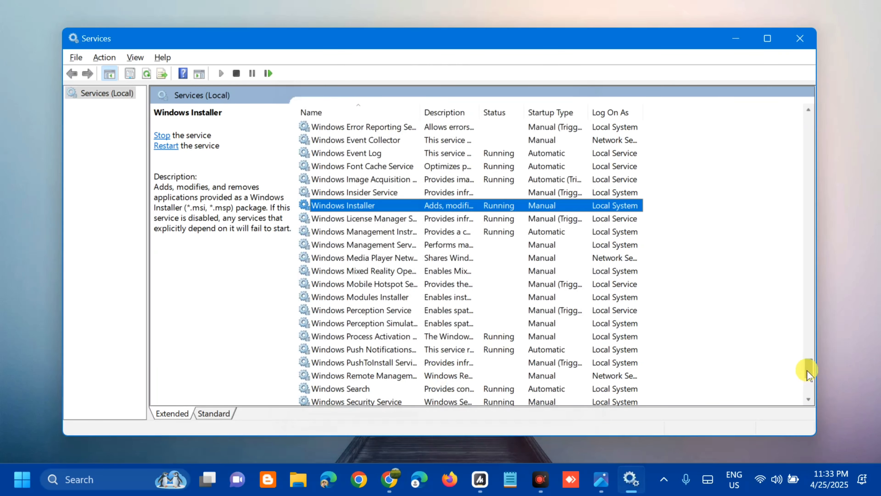
Restart Cryptographic Services and close the Services console.
left_click_drag(808, 371, 804, 157)
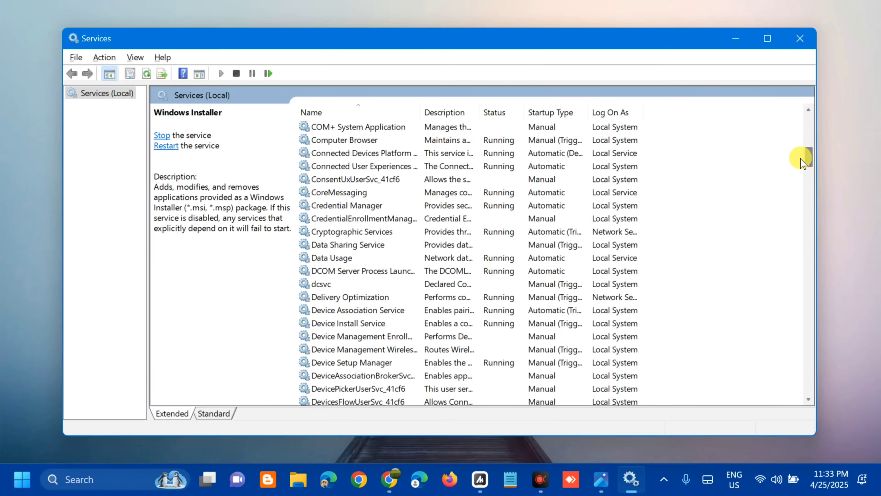
left_click(434, 235)
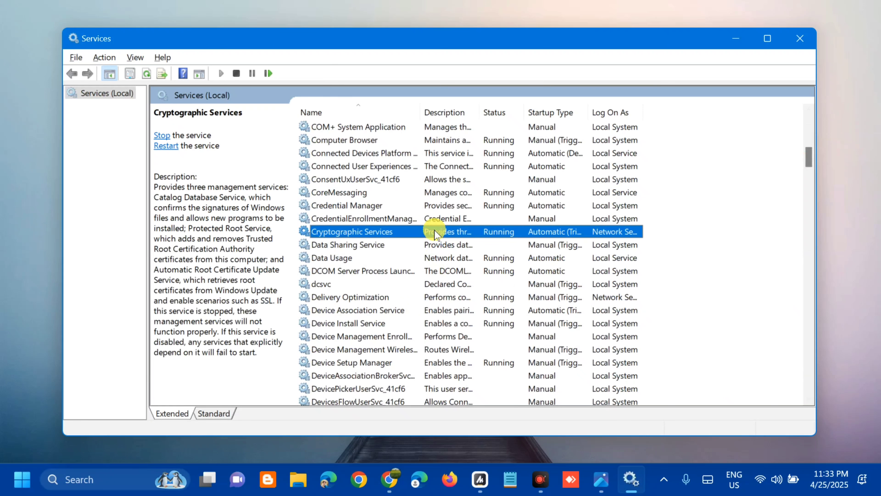
right_click(435, 234)
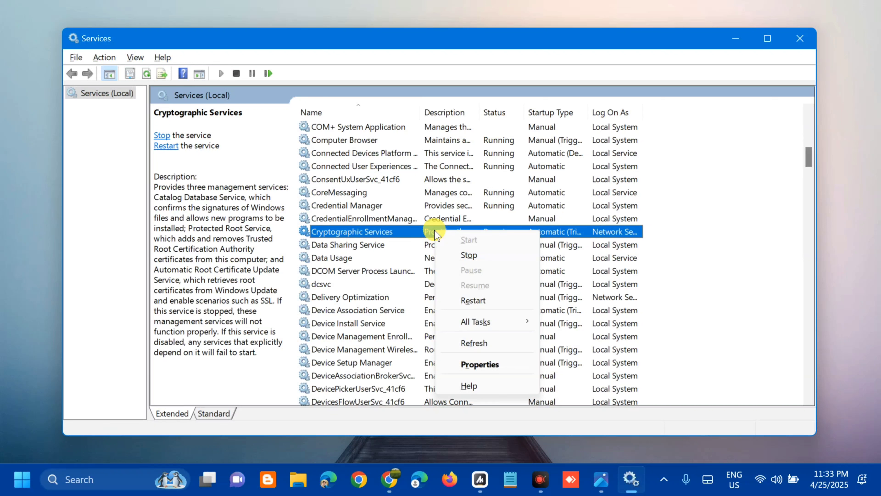
left_click(470, 301)
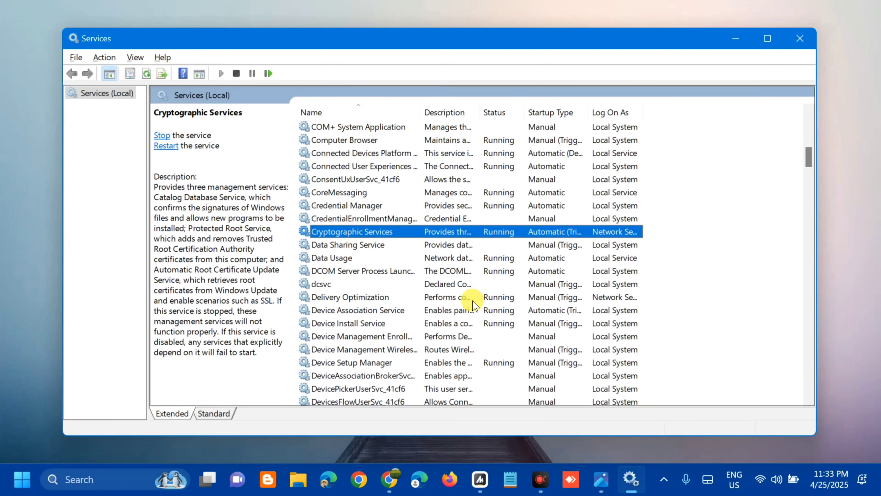
left_click(800, 39)
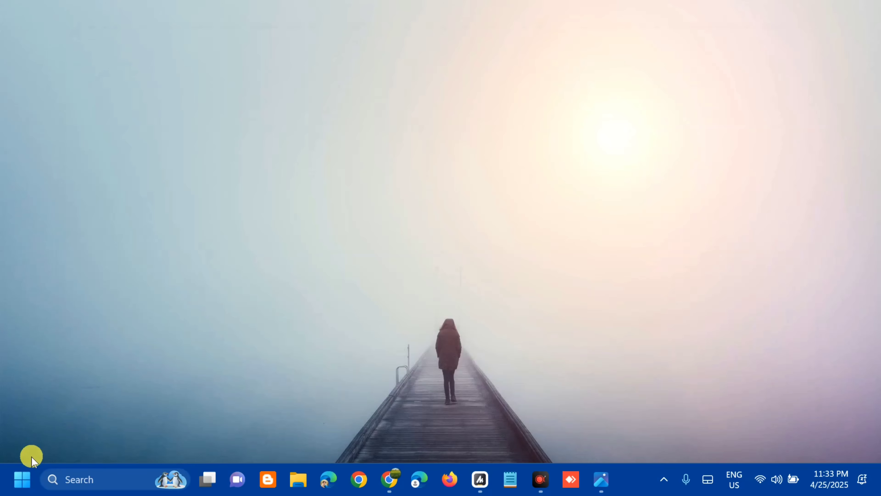
left_click(21, 480)
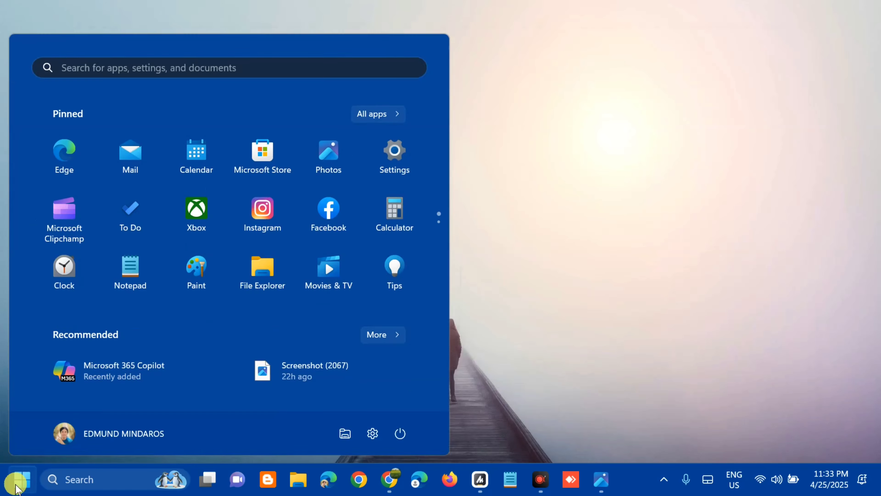
left_click(400, 432)
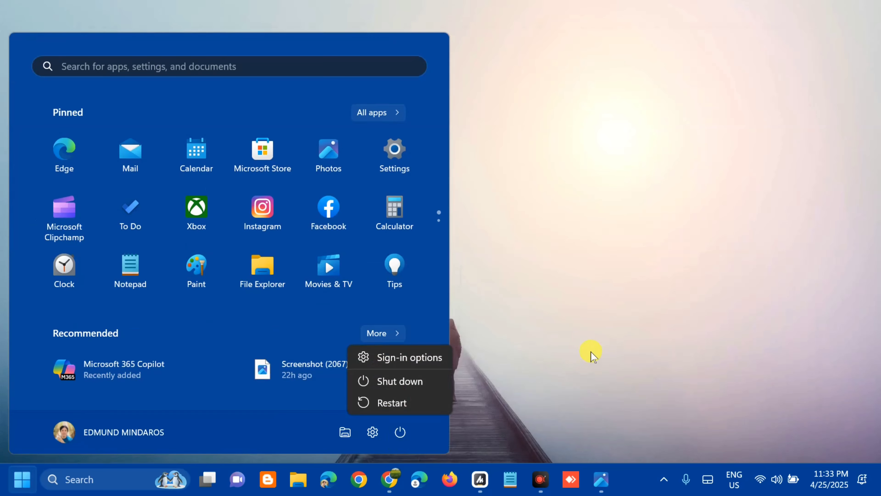
left_click(583, 328)
left_click(580, 327)
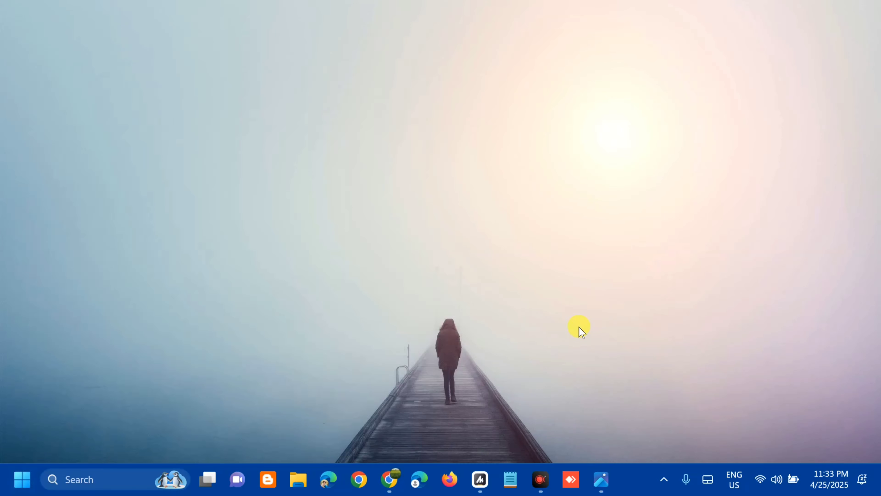